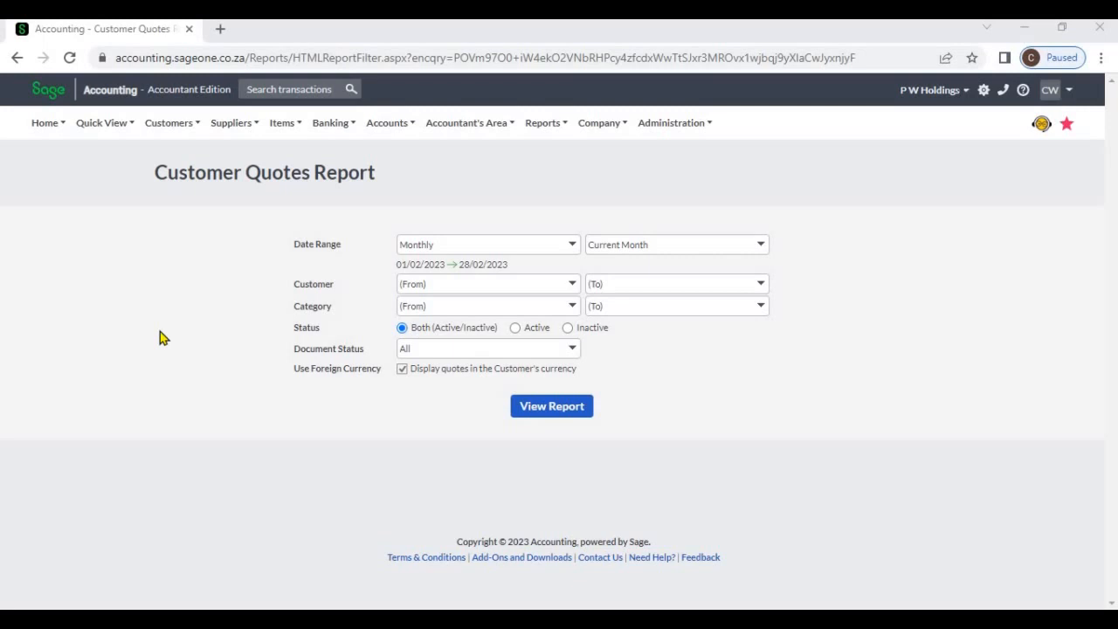
- Set the quotes report's date range to custom dates from 07/02/2023 to 09/02/2023
click(172, 127)
mouse_move(183, 224)
click(572, 251)
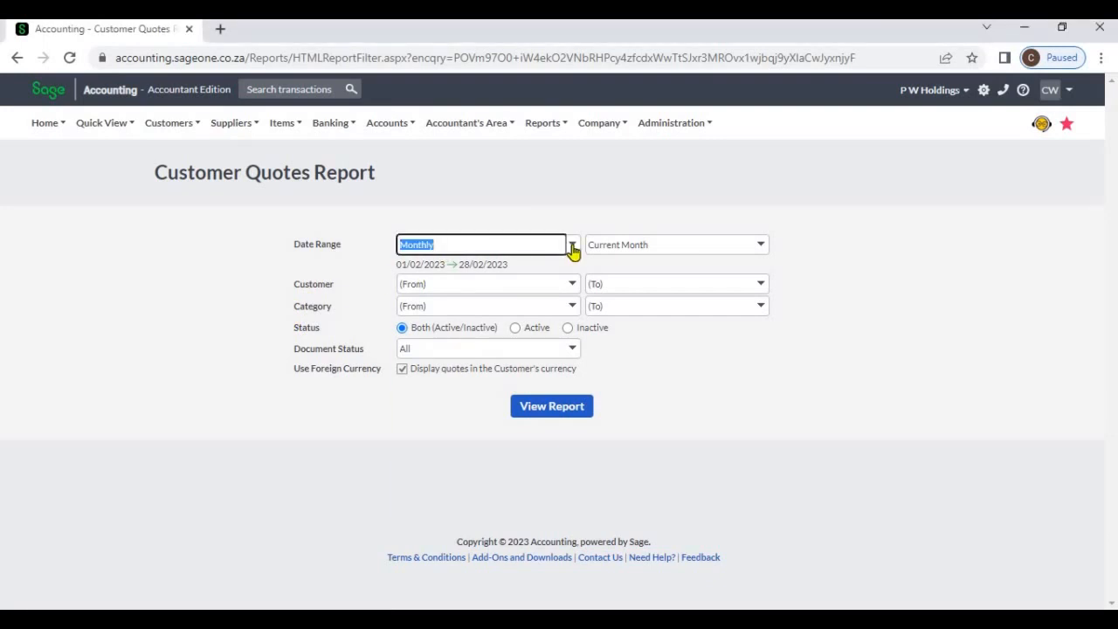
click(572, 249)
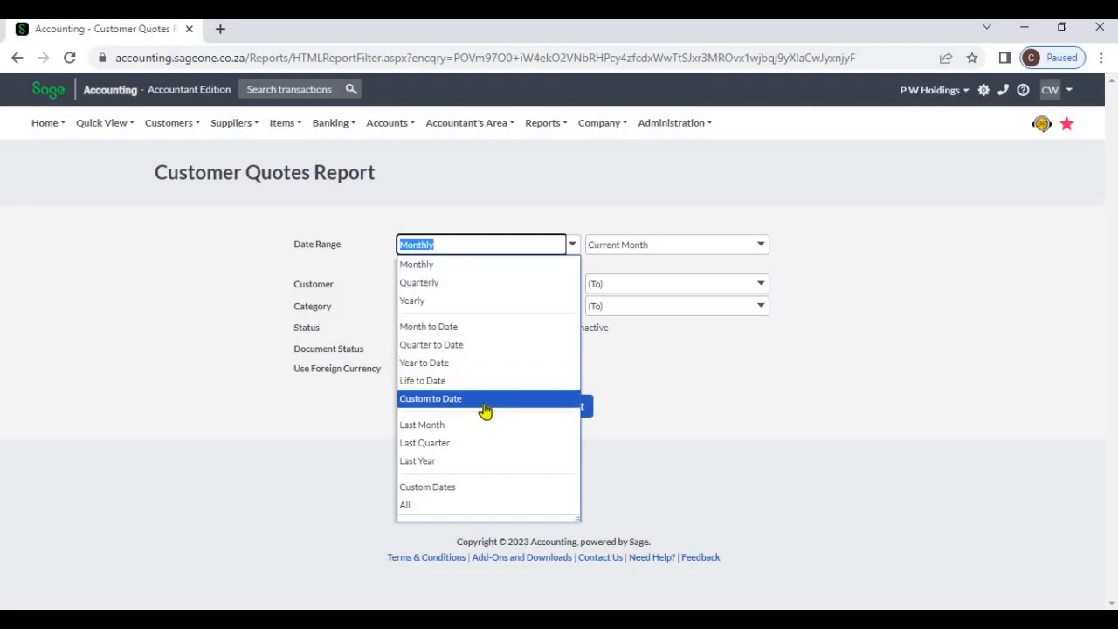
click(468, 488)
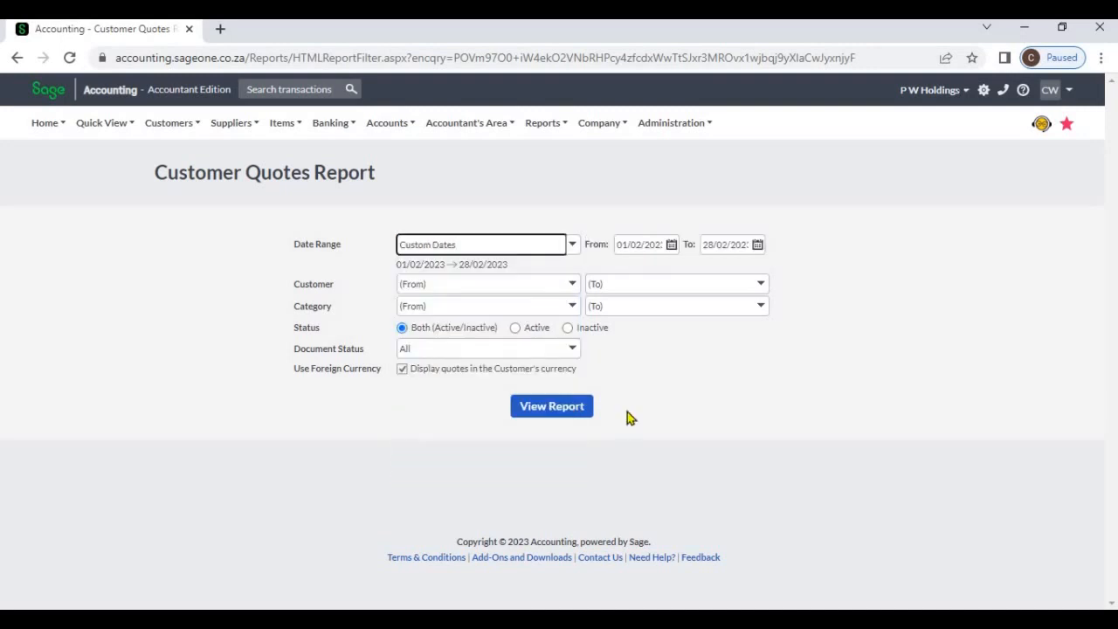
click(673, 245)
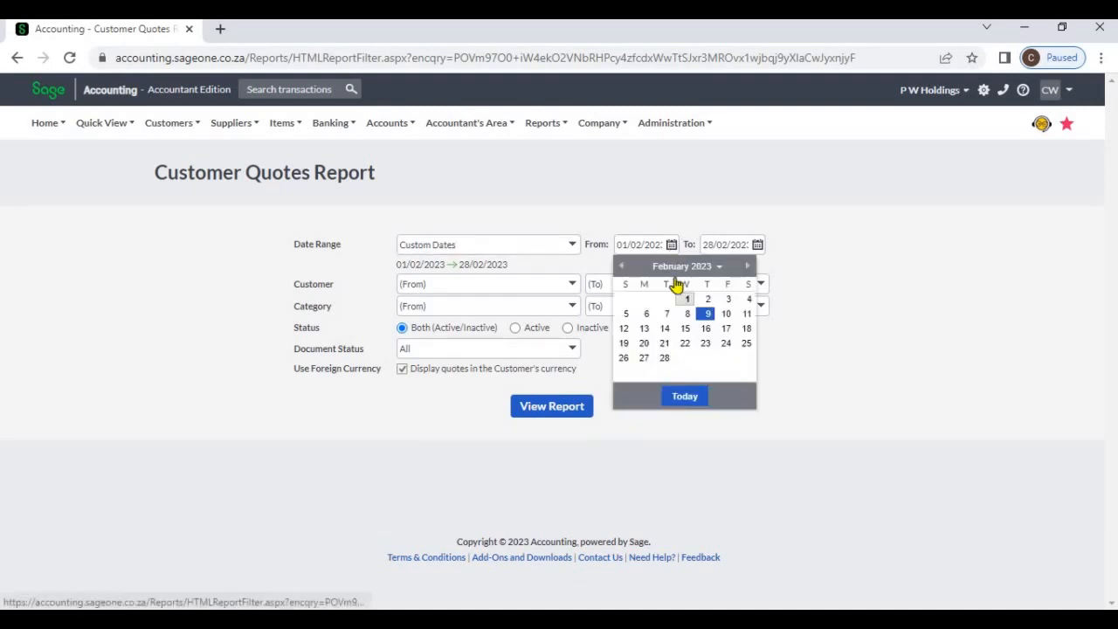
click(669, 320)
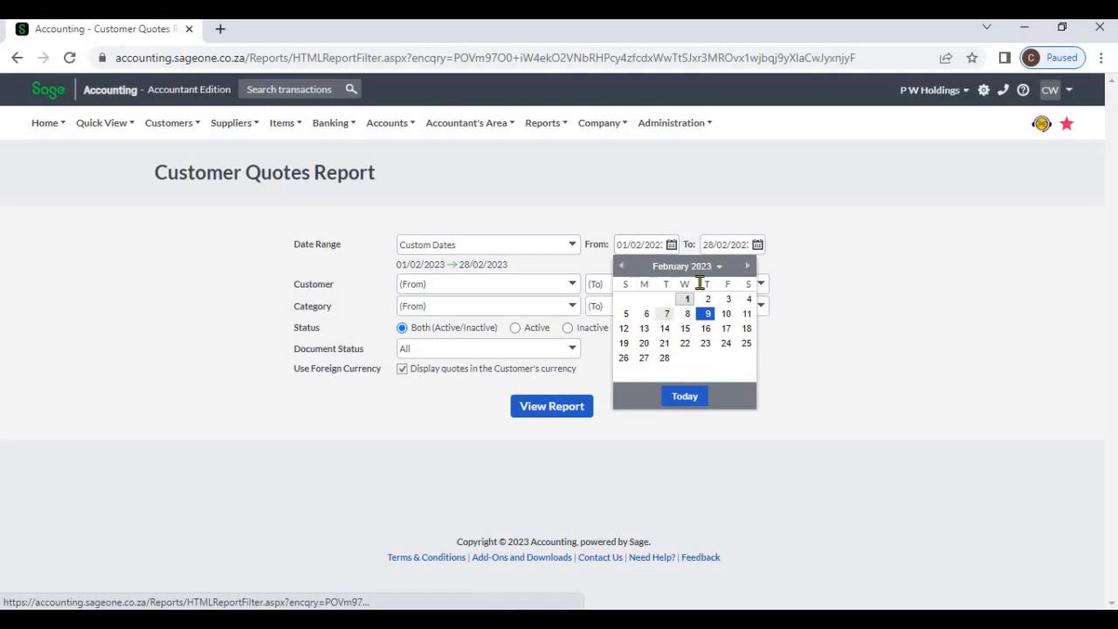
click(757, 245)
click(793, 314)
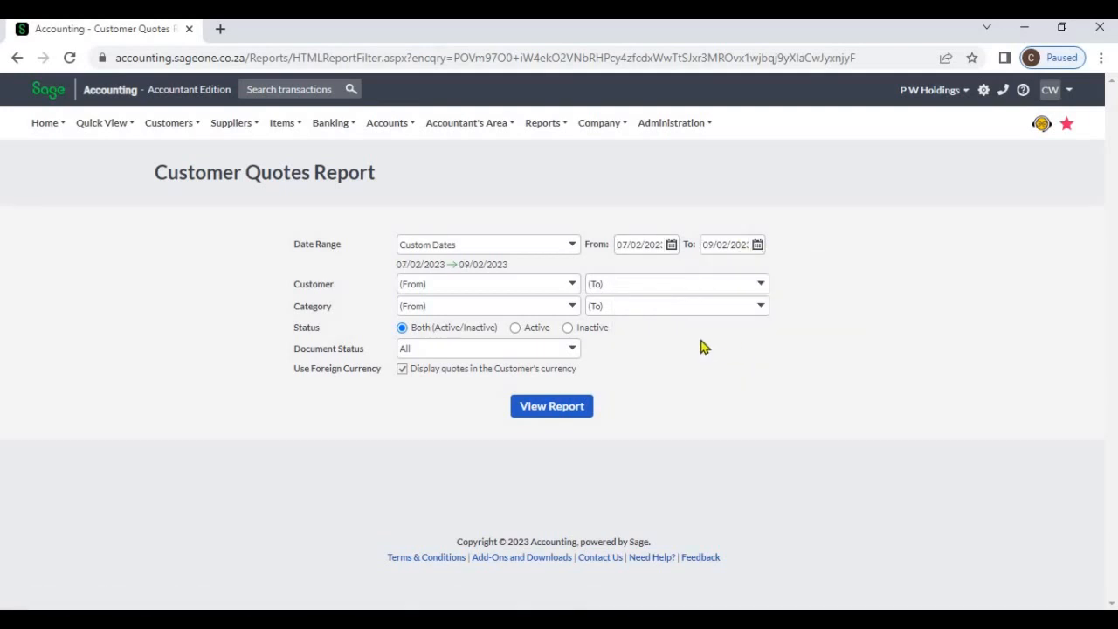
- Set the report's date range to All
click(572, 245)
click(481, 505)
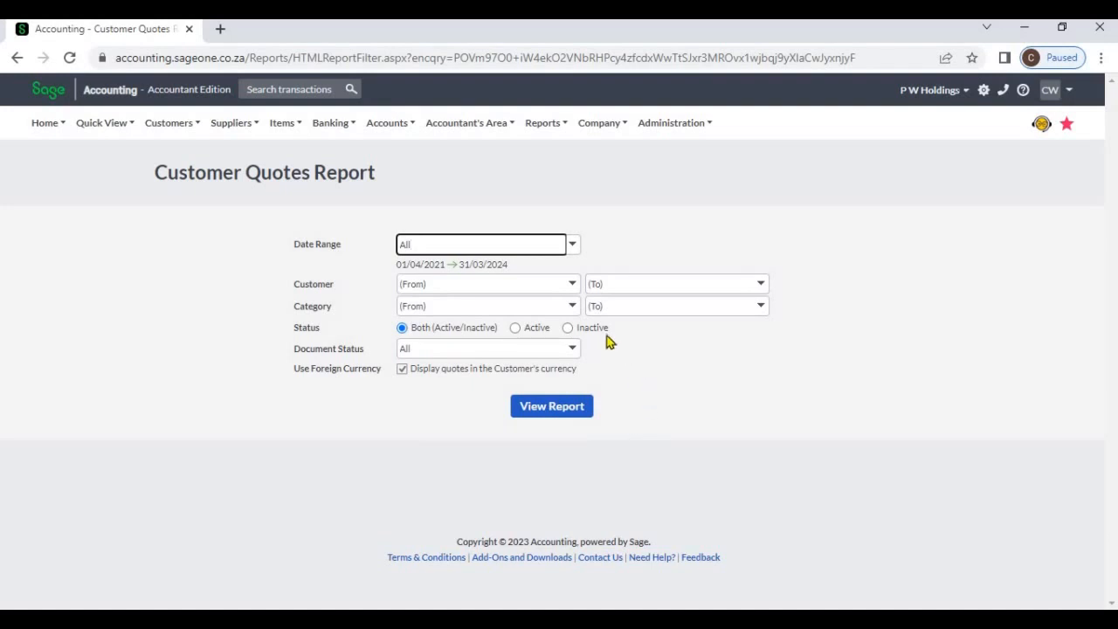
- Try a customer range from Allied (Pvt) Ltd to KIU, and clear the customer range again
click(572, 289)
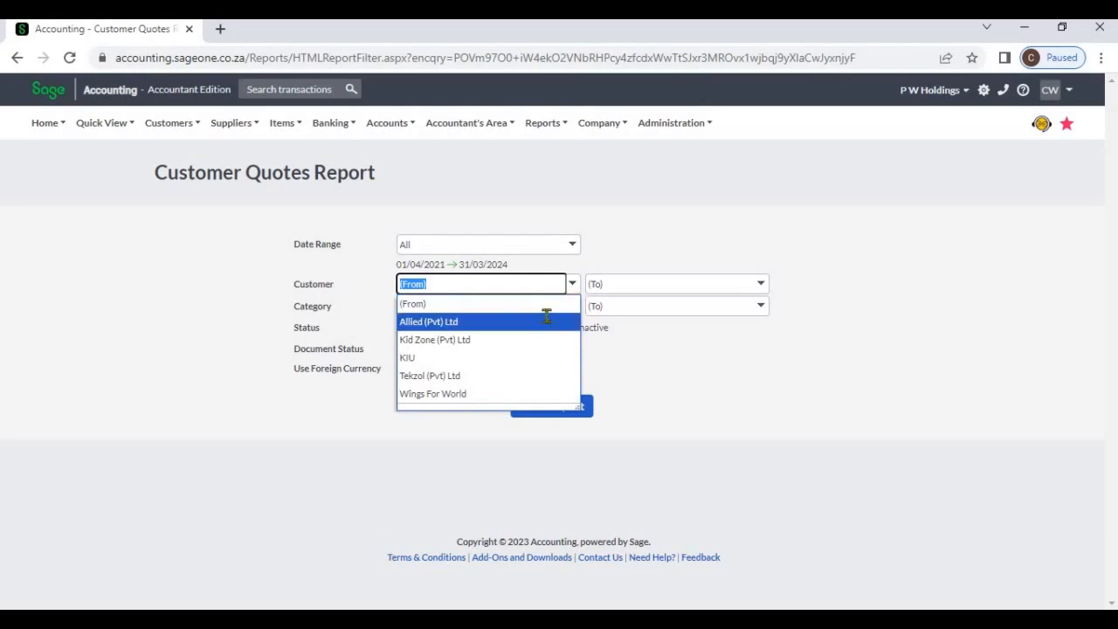
click(548, 324)
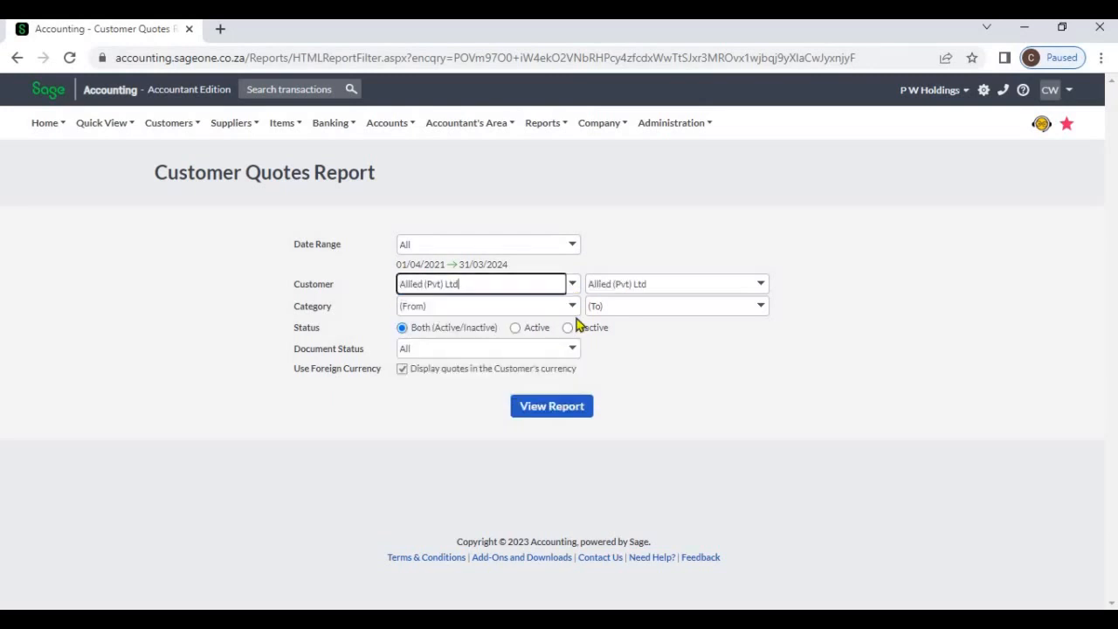
click(761, 284)
key(Return)
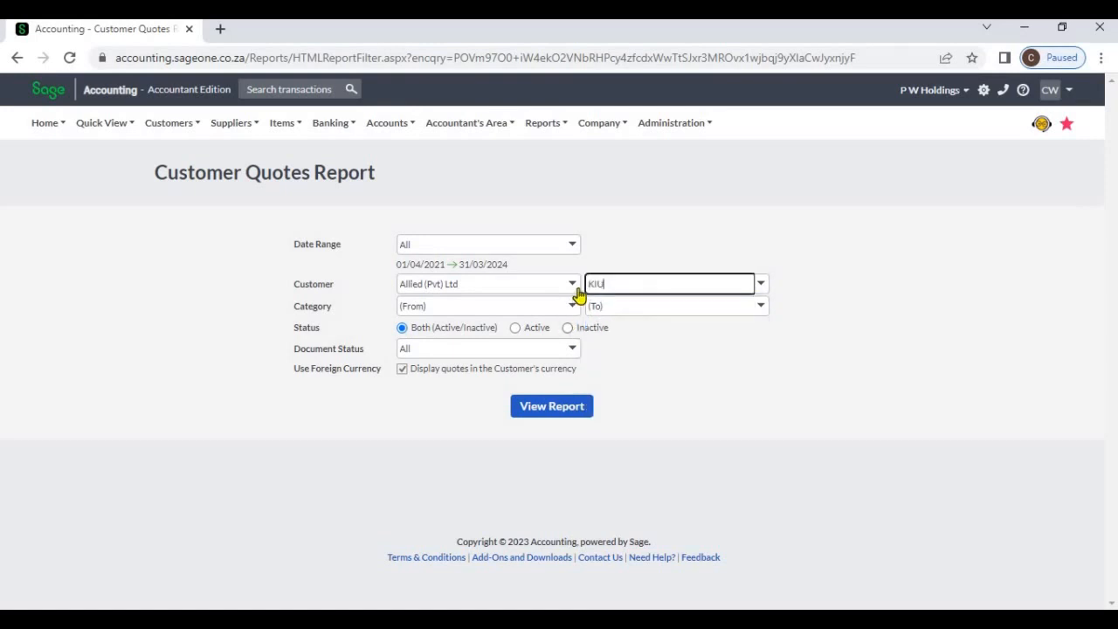
click(573, 287)
click(573, 286)
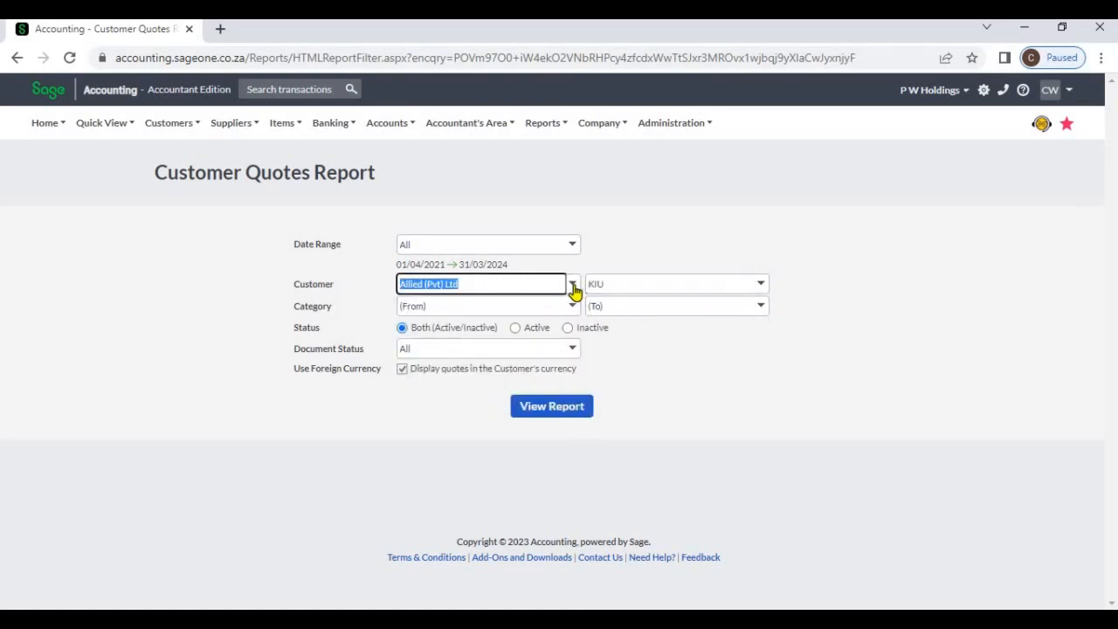
click(572, 288)
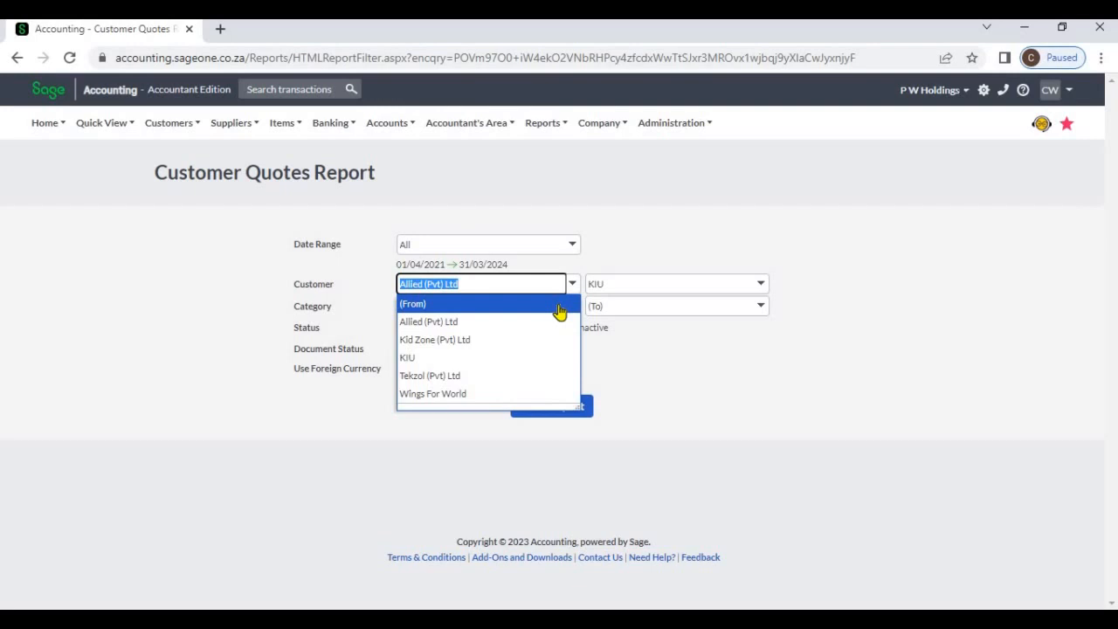
click(559, 310)
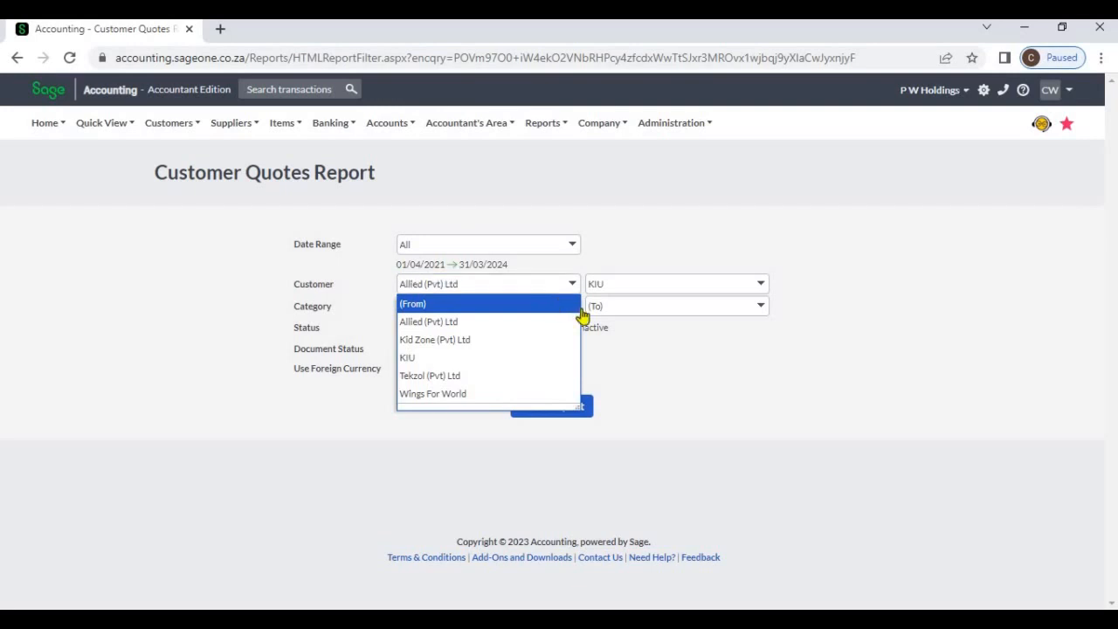
- Try a category range from Foreign to Retail, and clear the category range again
click(572, 306)
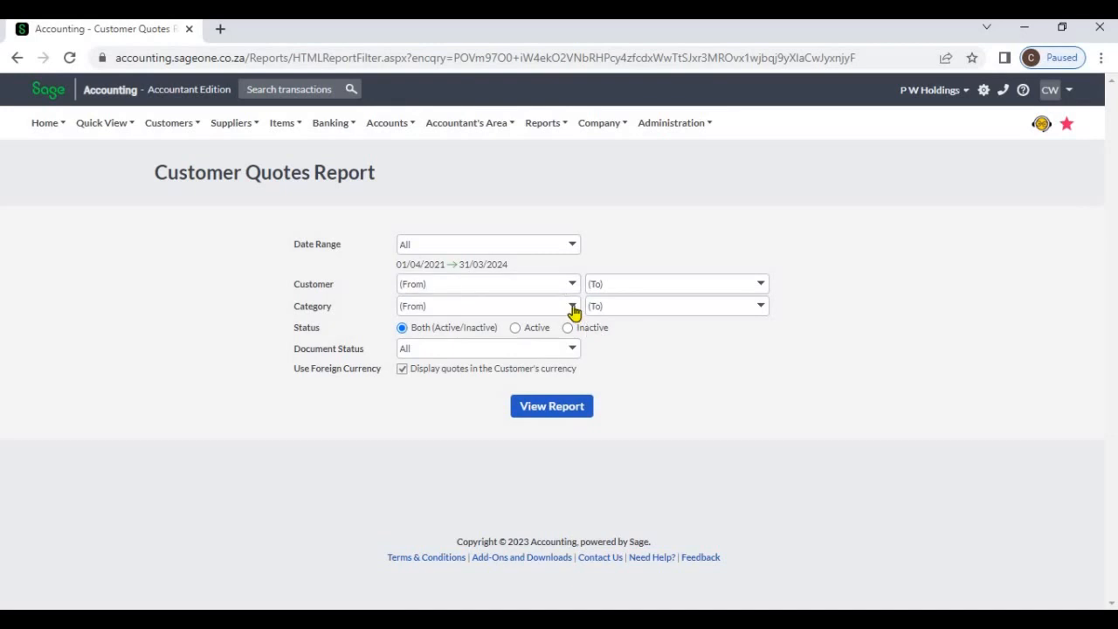
click(573, 308)
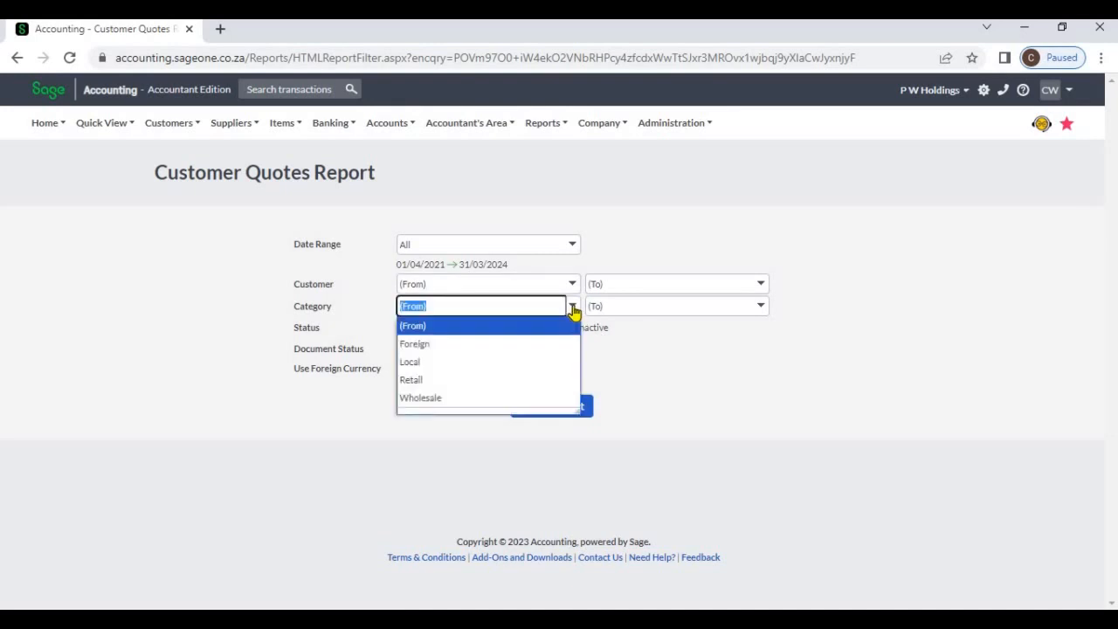
click(542, 344)
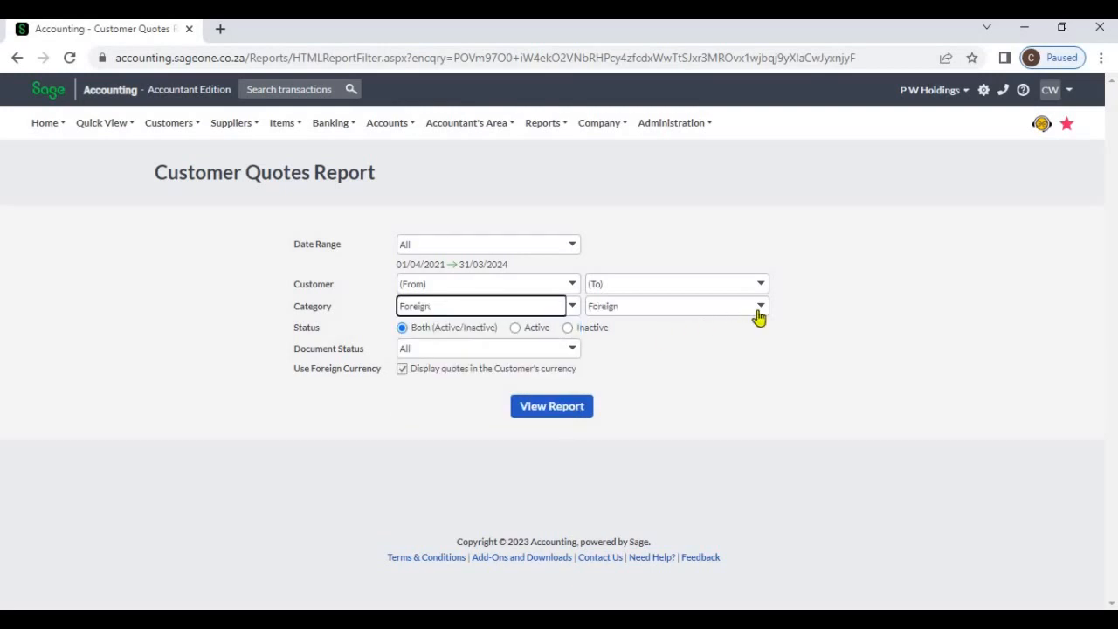
click(739, 308)
click(704, 383)
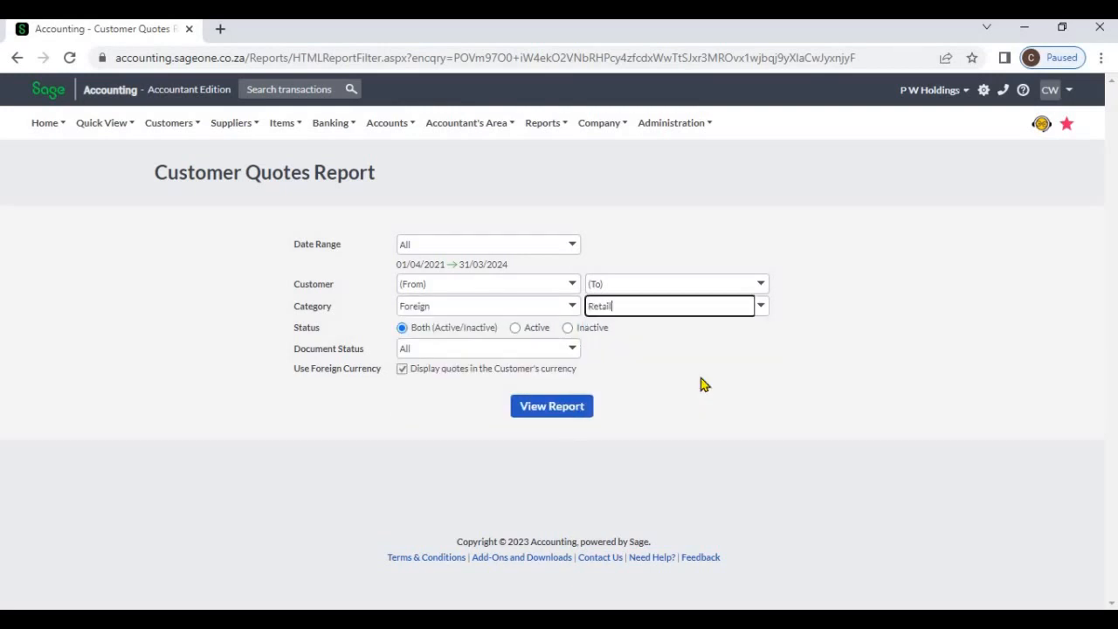
click(574, 310)
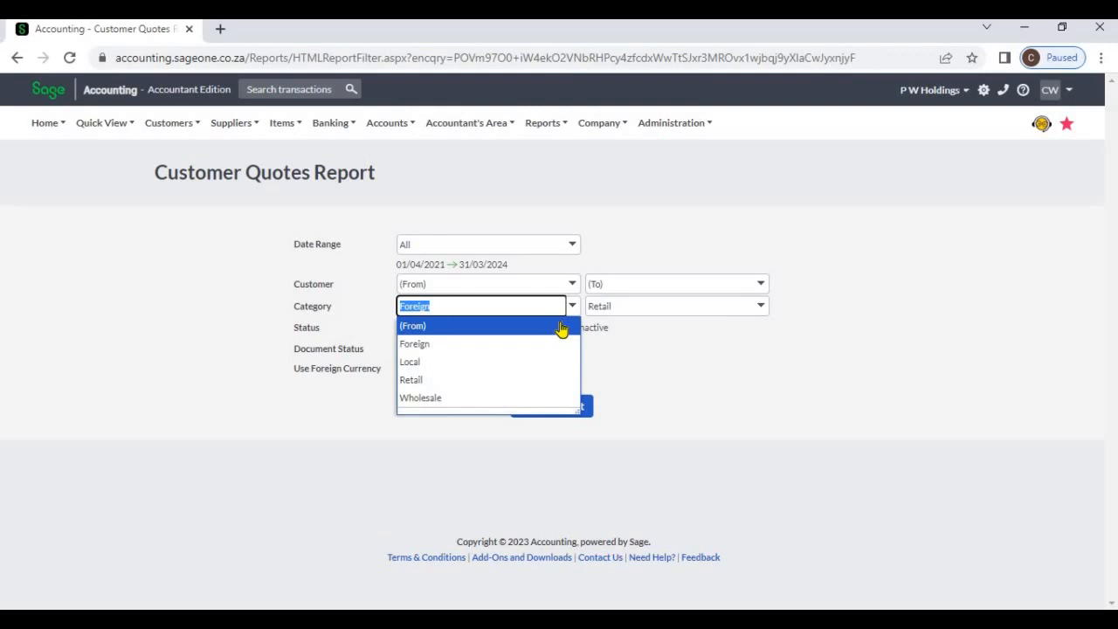
click(563, 326)
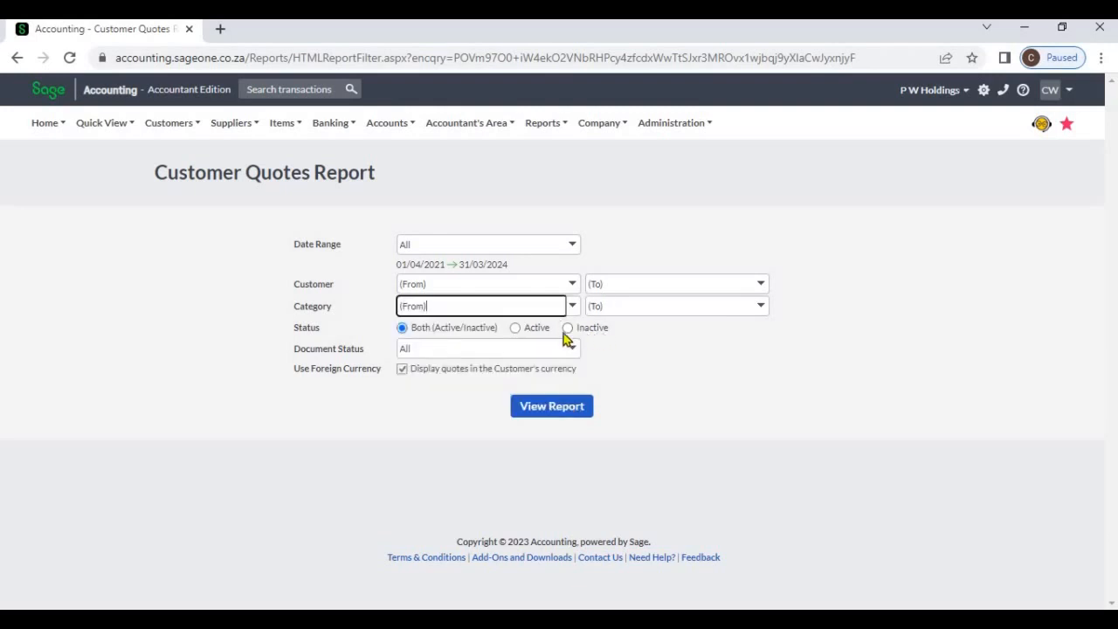
- Try the Active and Inactive status options, and return the status to Both (Active/Inactive)
click(516, 329)
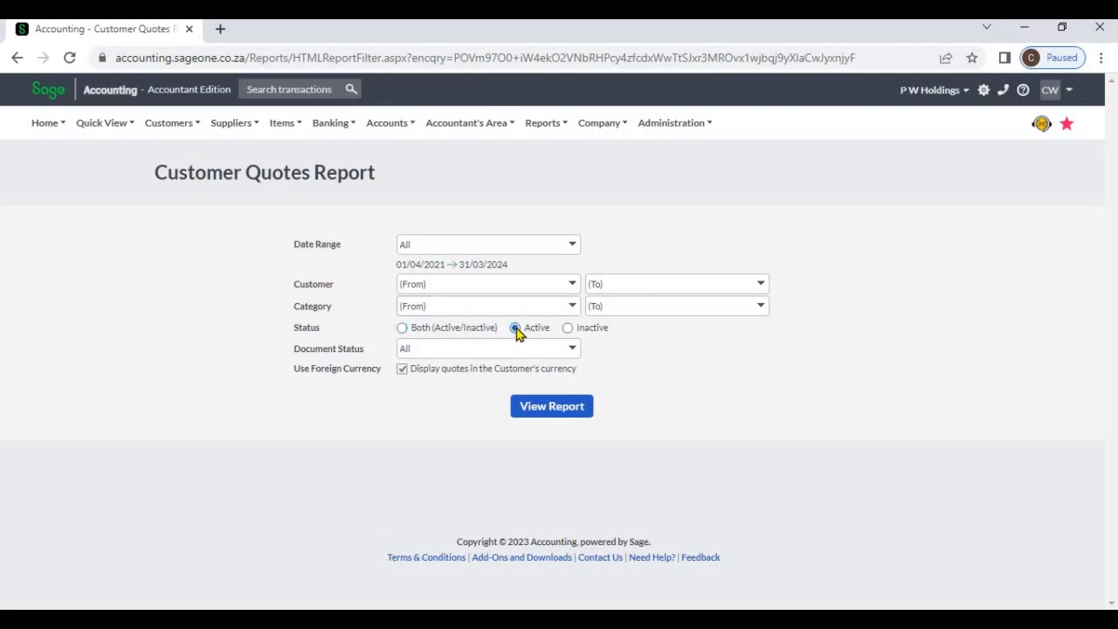
click(568, 329)
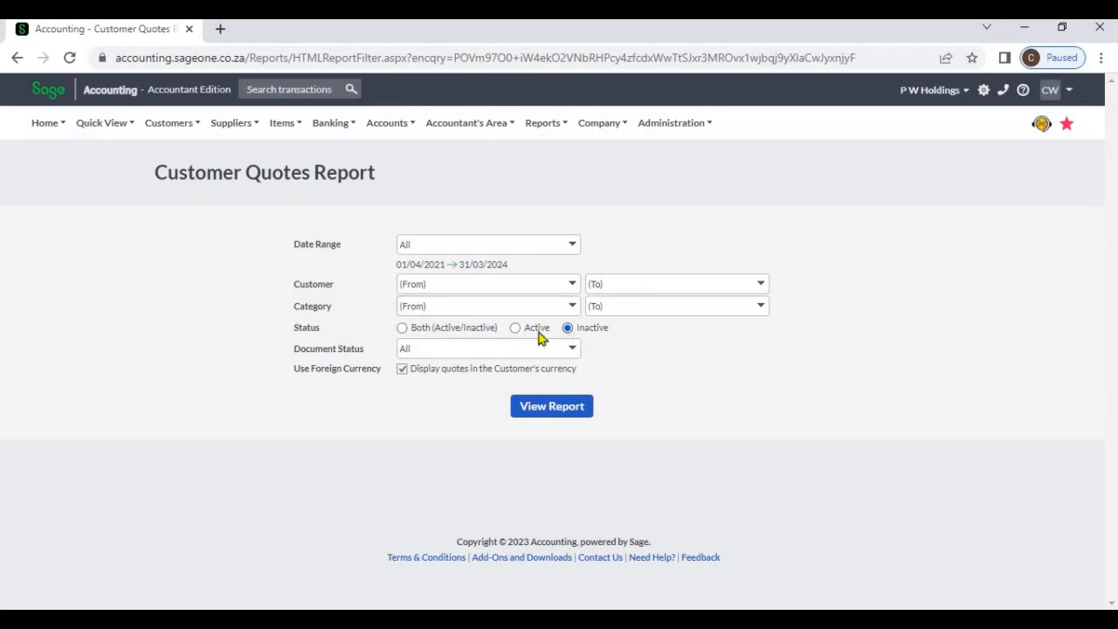
click(402, 332)
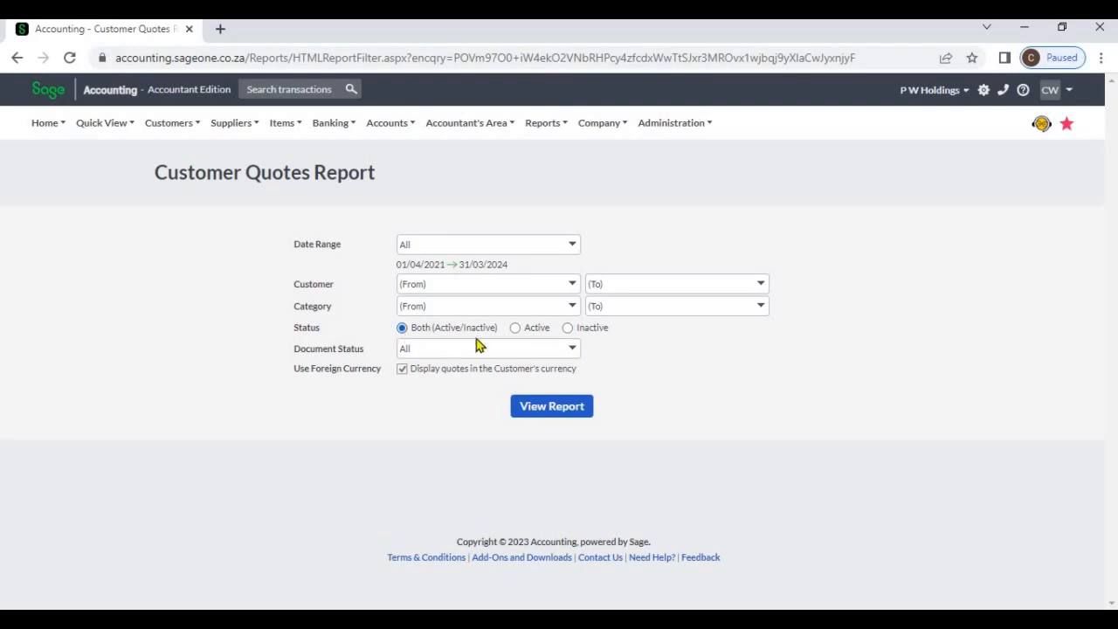
- Keep the document status at All and generate the Customer Quotes Report
click(573, 350)
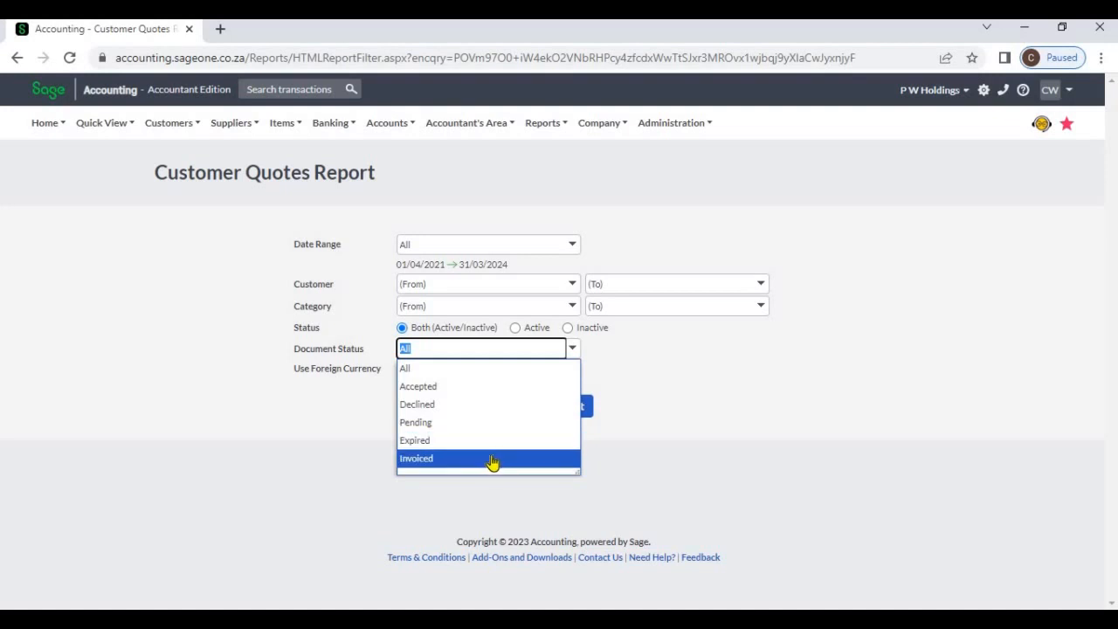
click(465, 377)
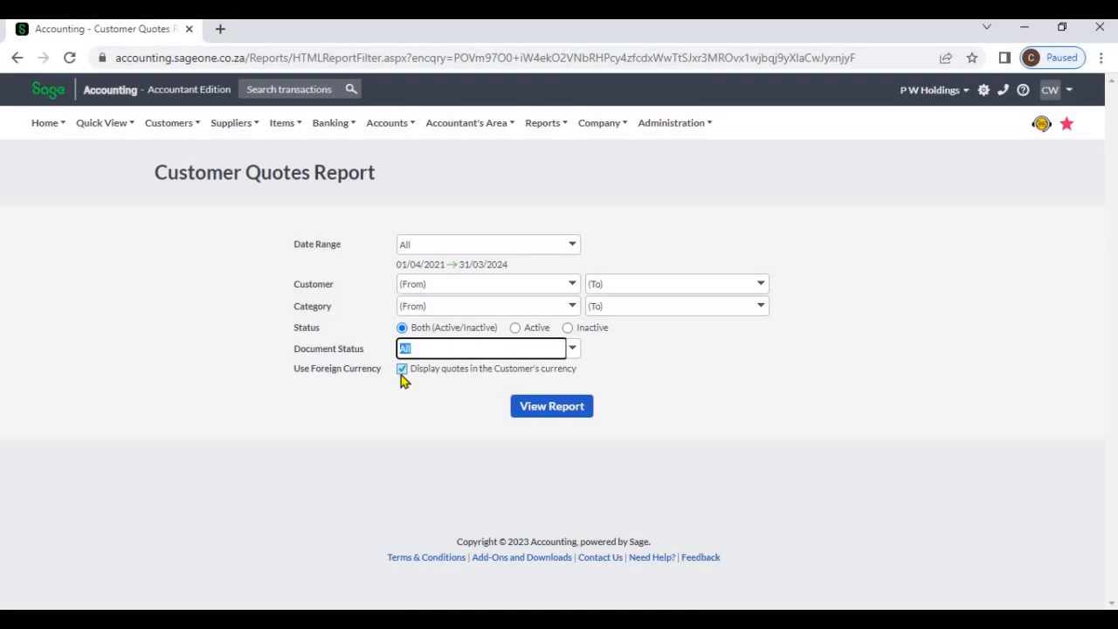
click(530, 418)
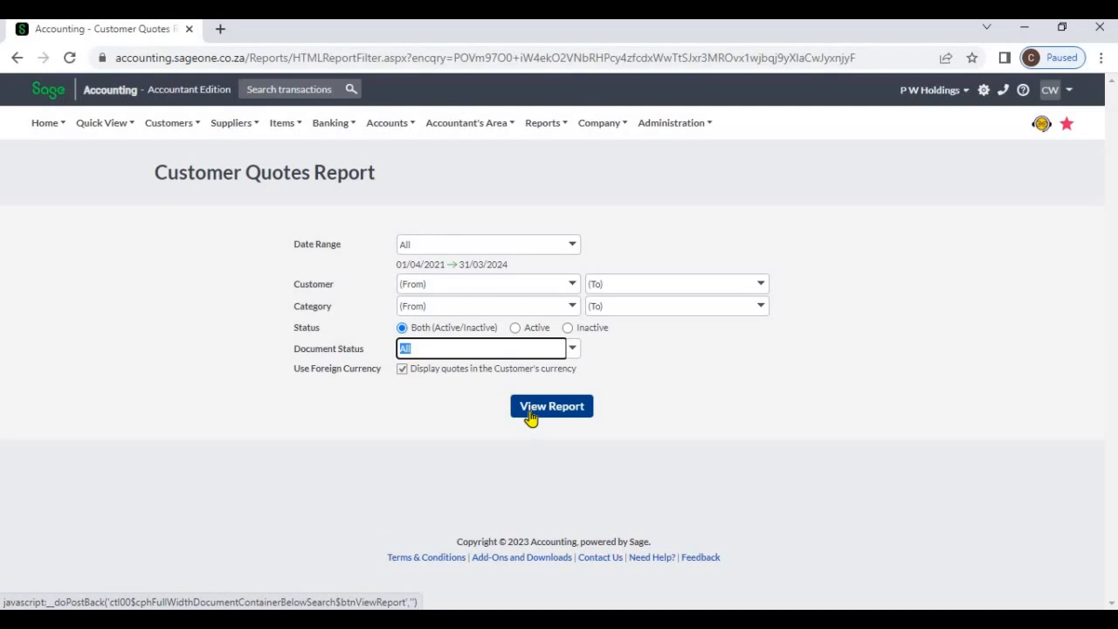
click(530, 419)
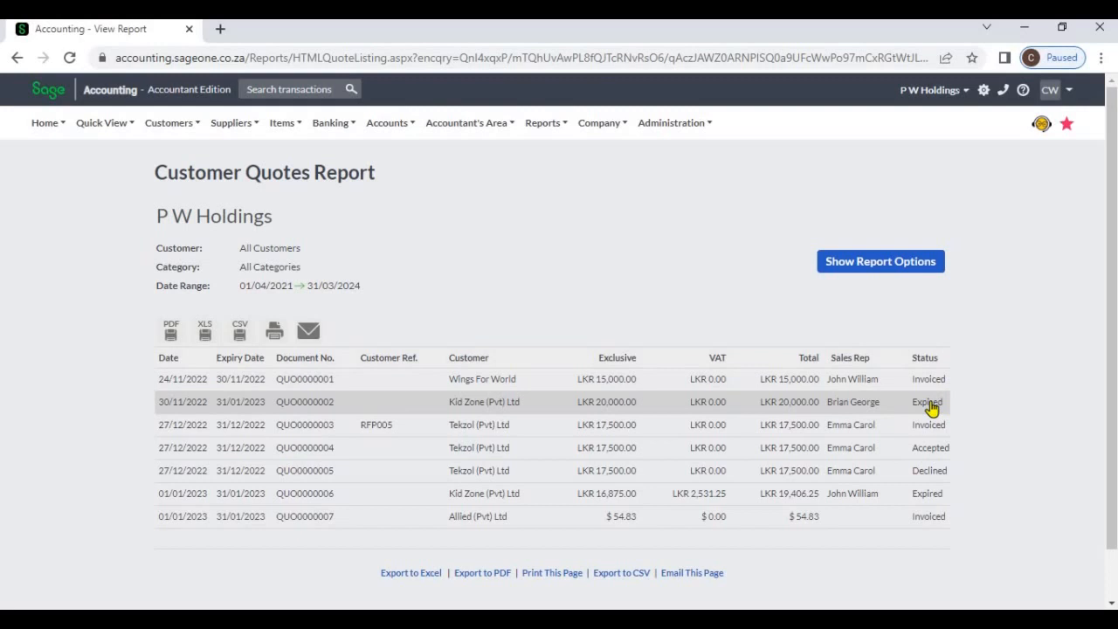
- Turn off displaying quotes in the customer's currency in the report options and refresh the report
click(887, 267)
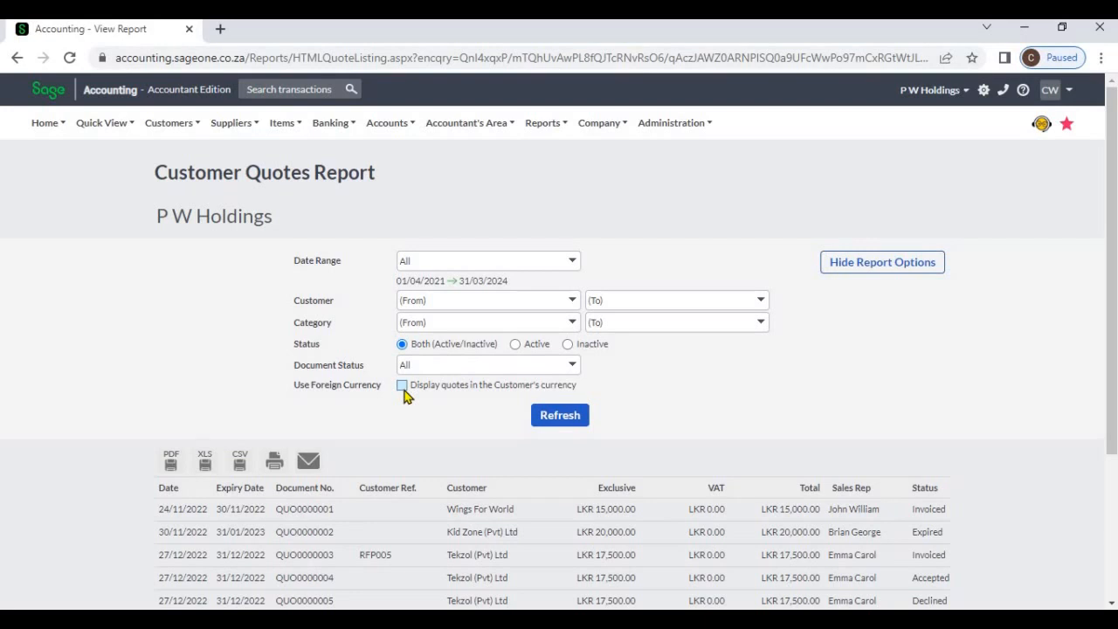
click(578, 421)
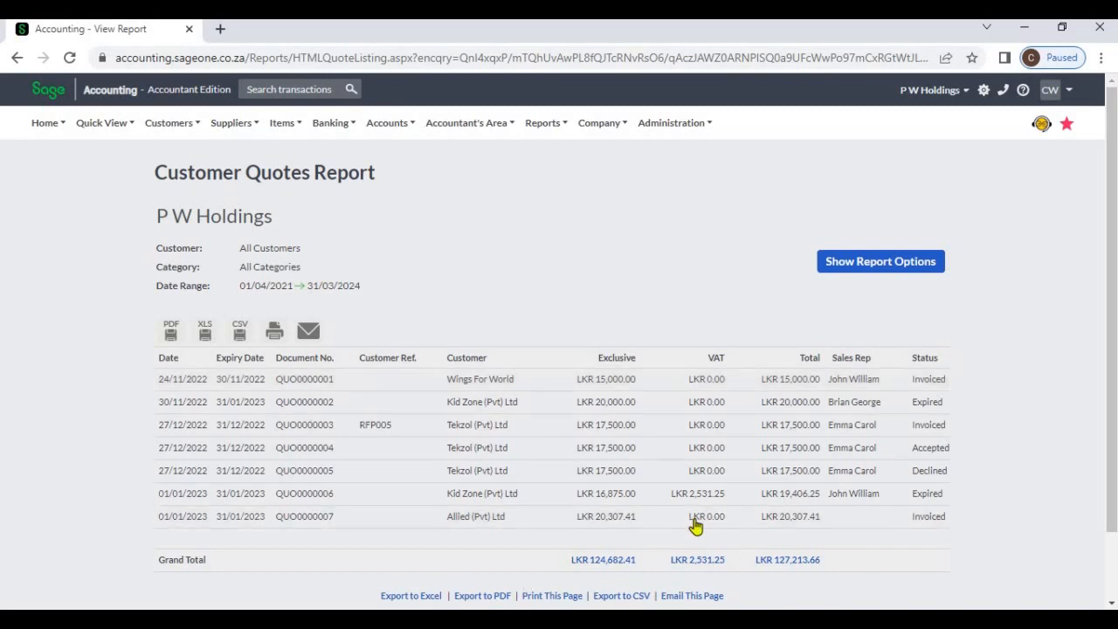
- Turn the display of quotes in the customer's currency back on and refresh the report
click(838, 275)
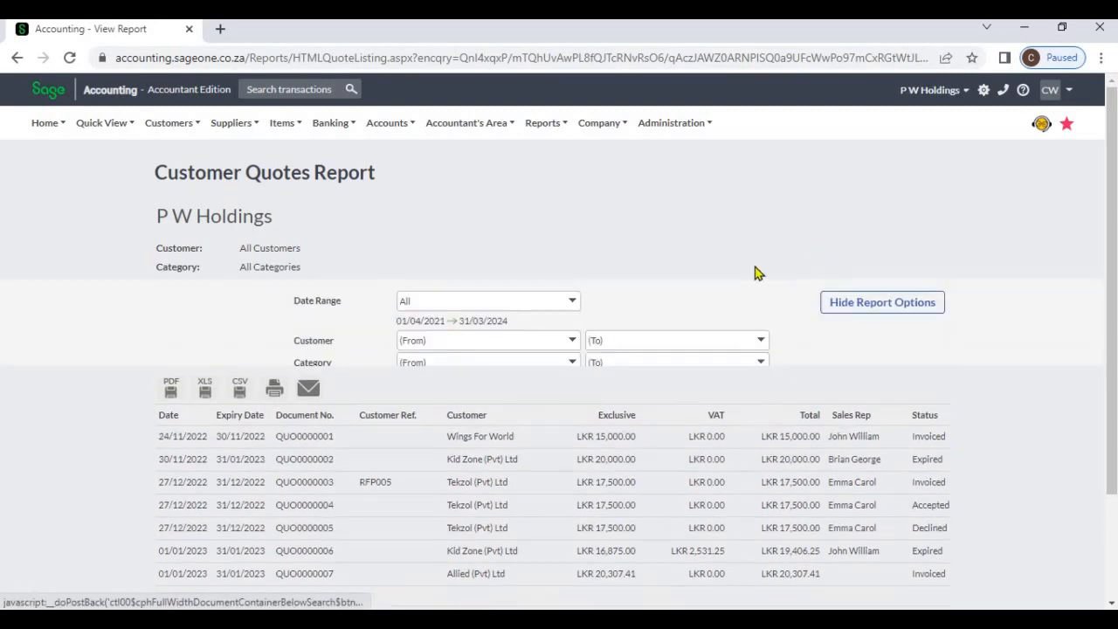
click(402, 387)
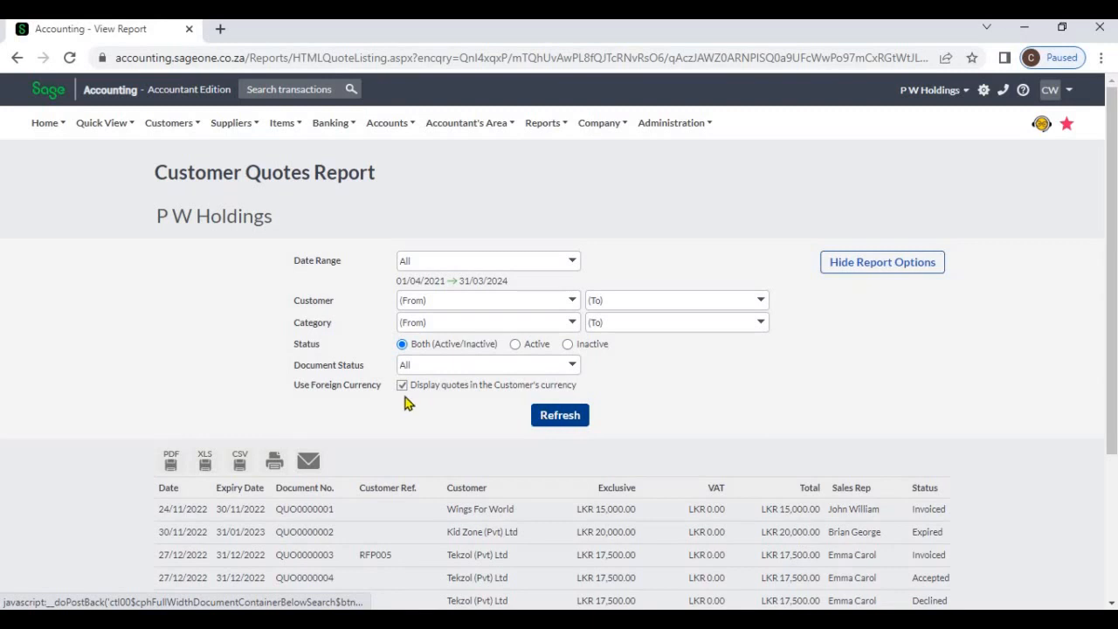
click(547, 417)
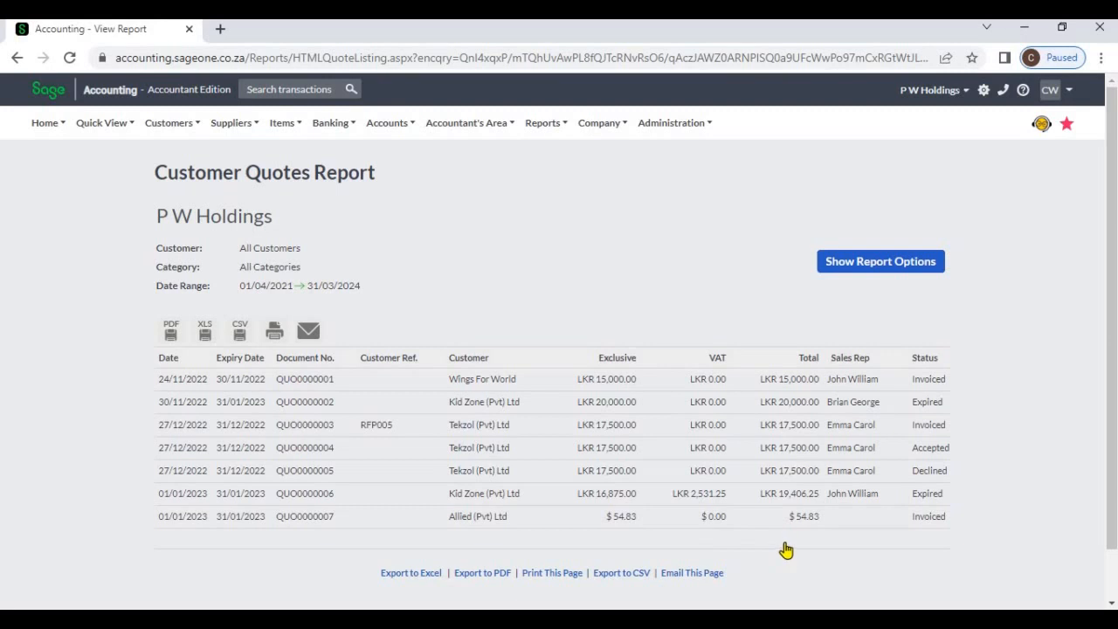
- Open the Tekzol (Pvt) Ltd quote with customer reference RFP005 from the report, and return to the report
click(472, 431)
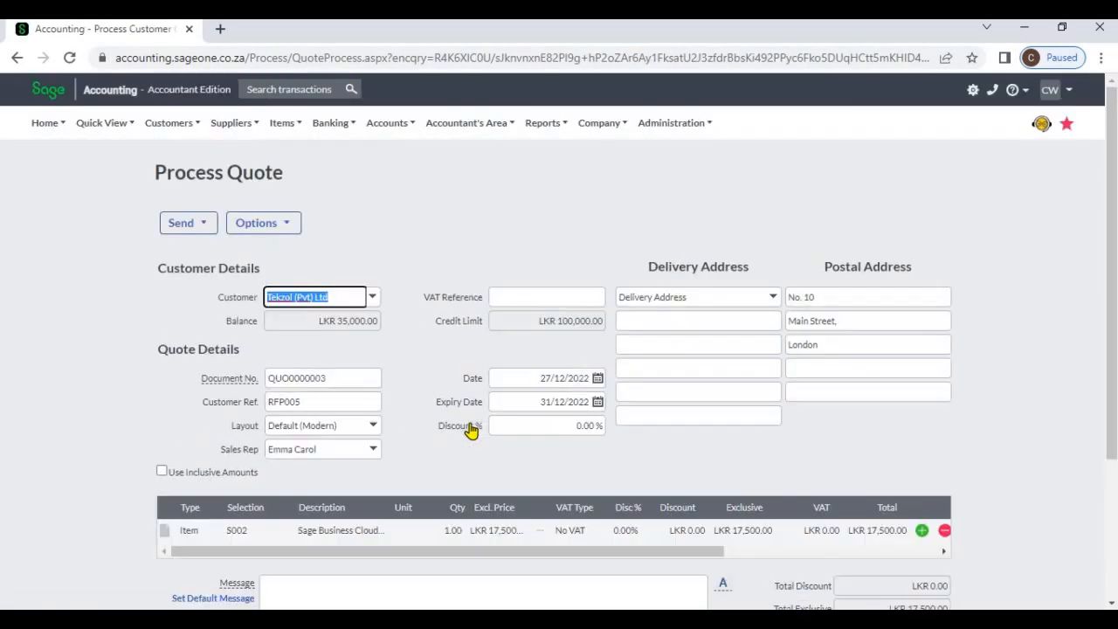
click(16, 61)
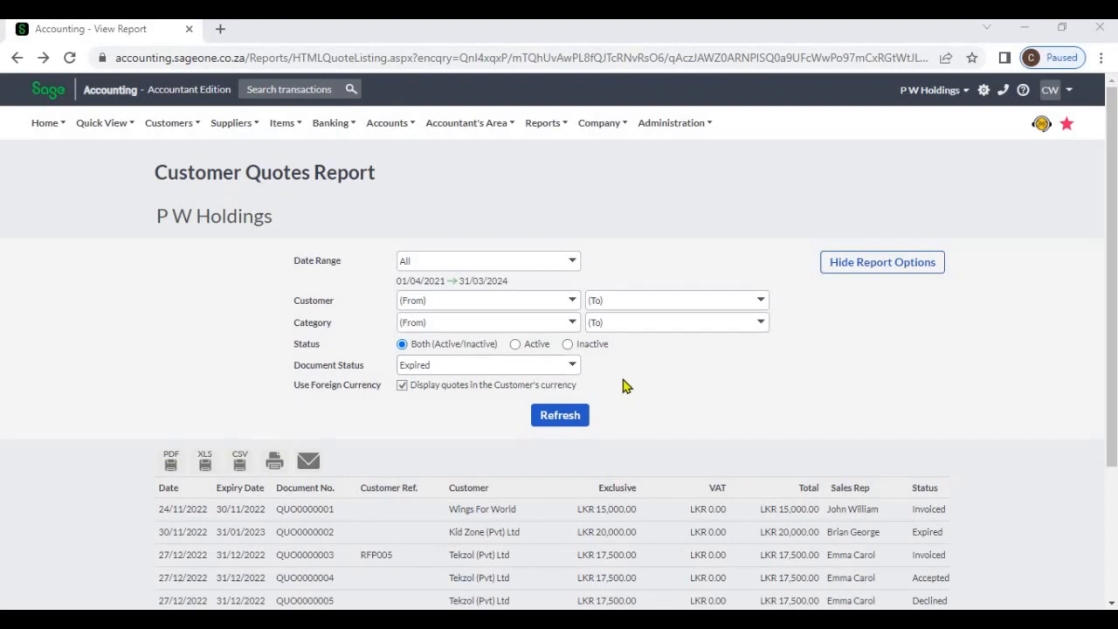
- Filter the quotes report by the document status Expired and refresh it
click(571, 368)
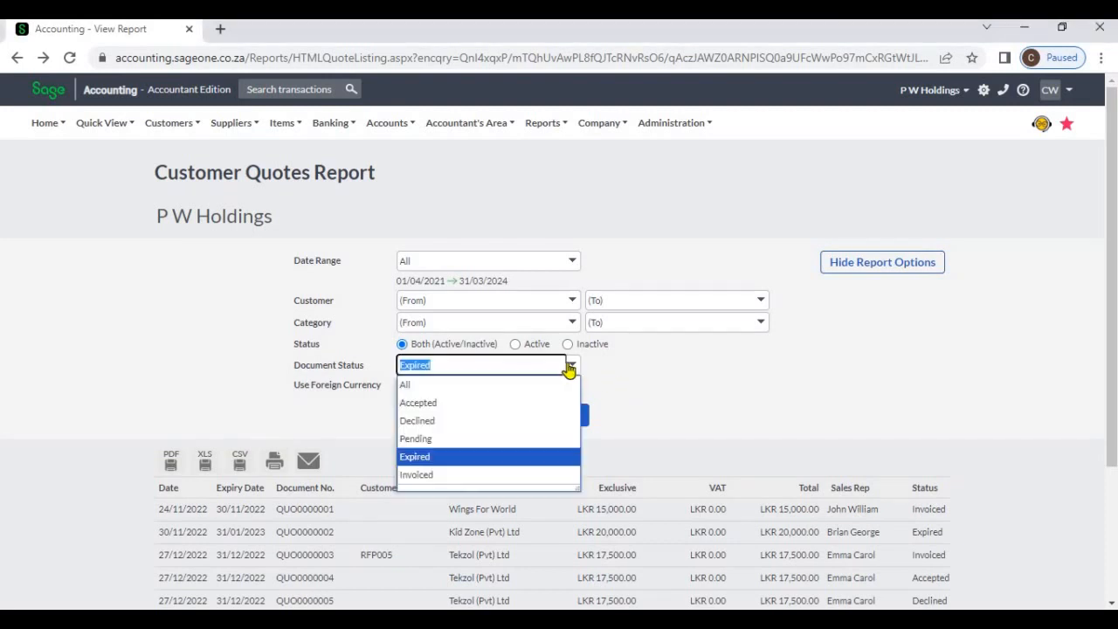
click(520, 457)
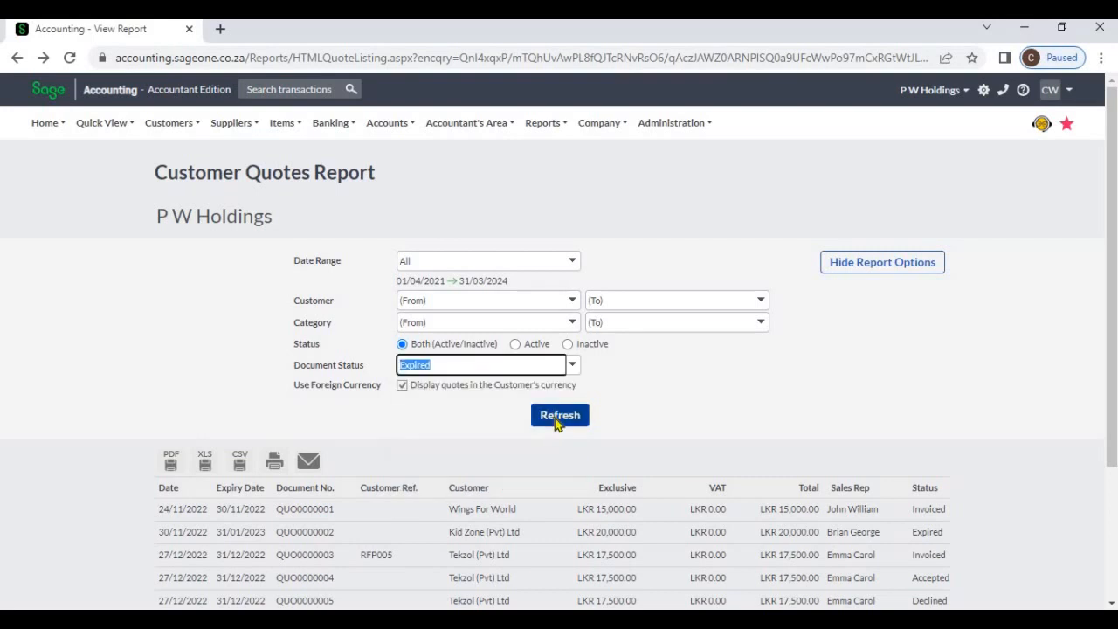
click(556, 419)
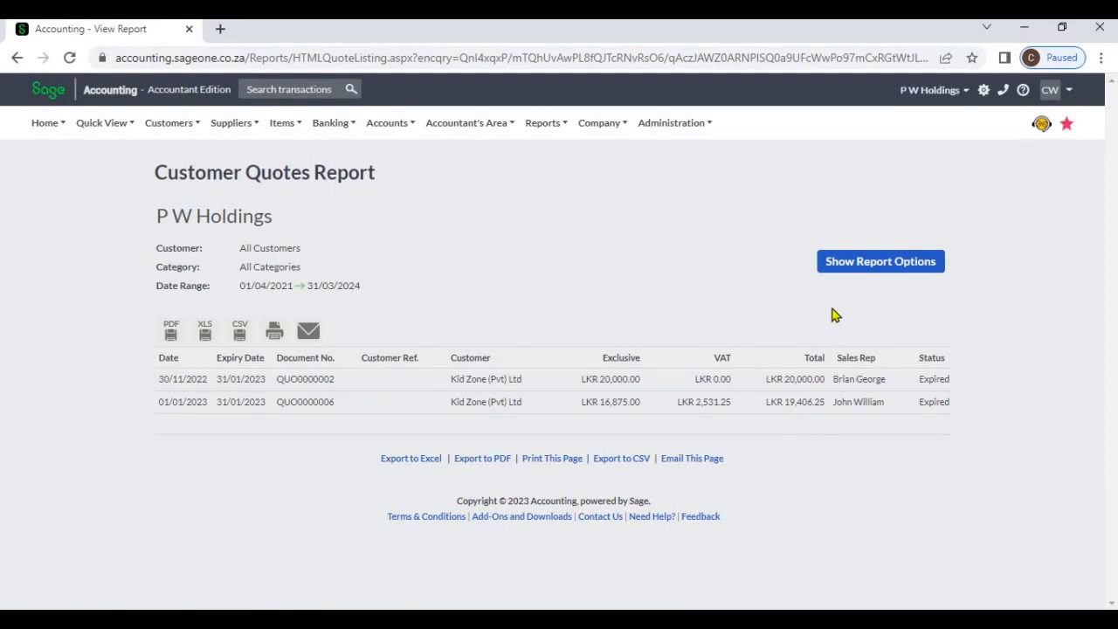
- Change the report's document status filter to Accepted and refresh the report
click(841, 266)
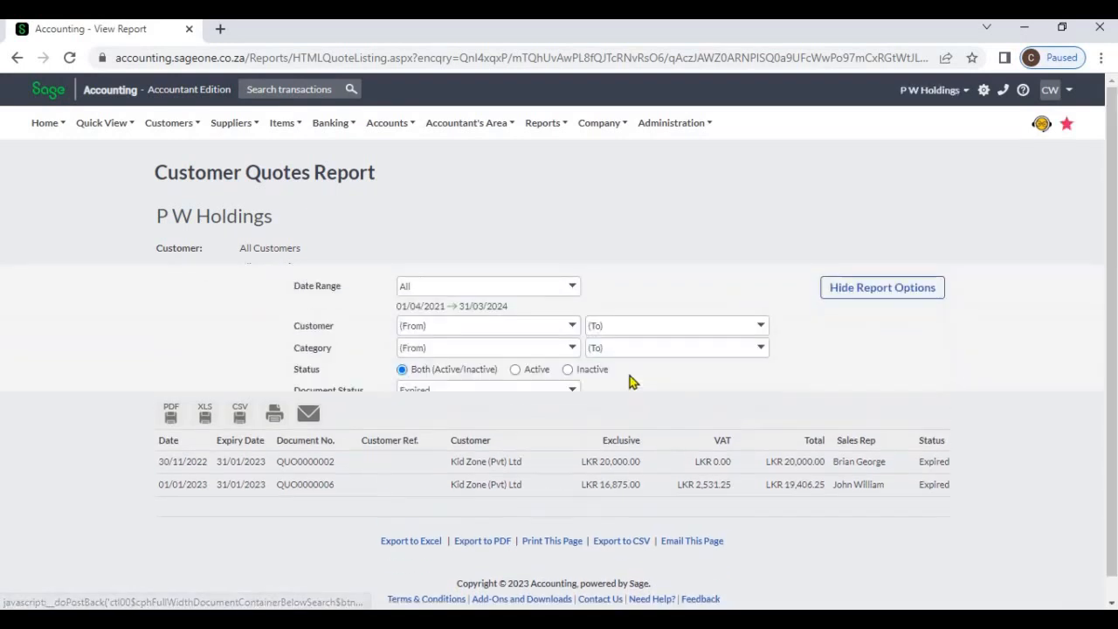
click(570, 370)
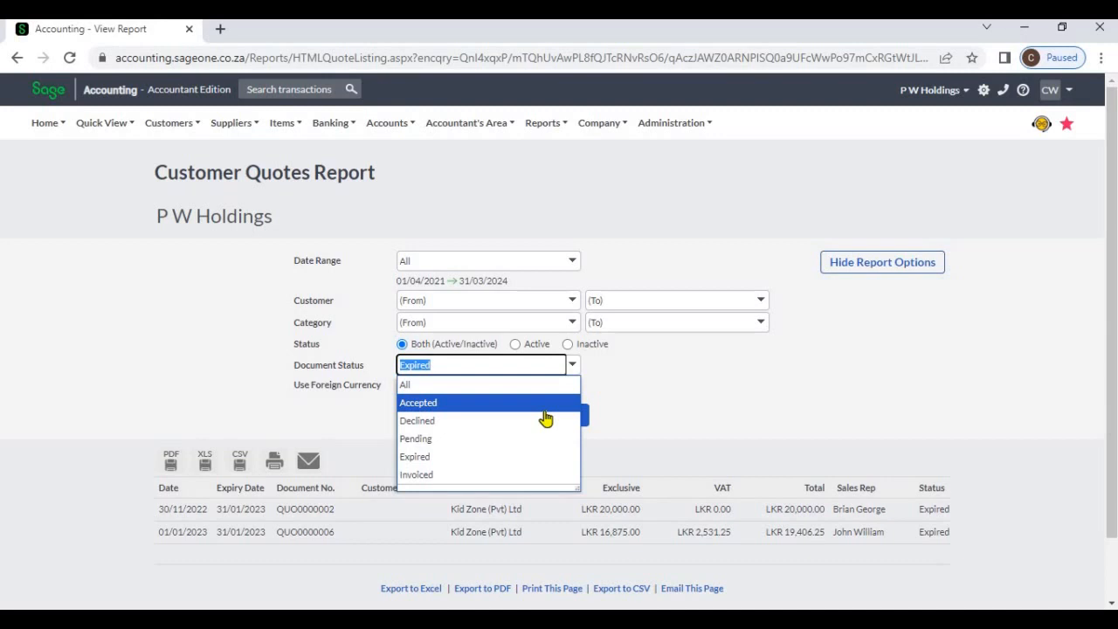
click(544, 409)
click(549, 417)
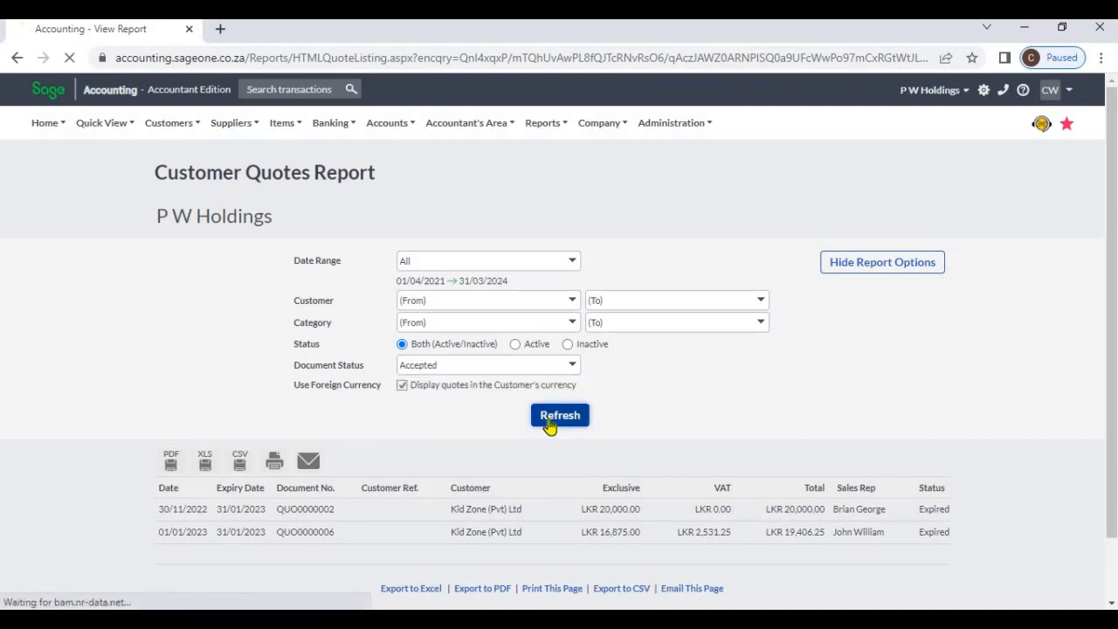